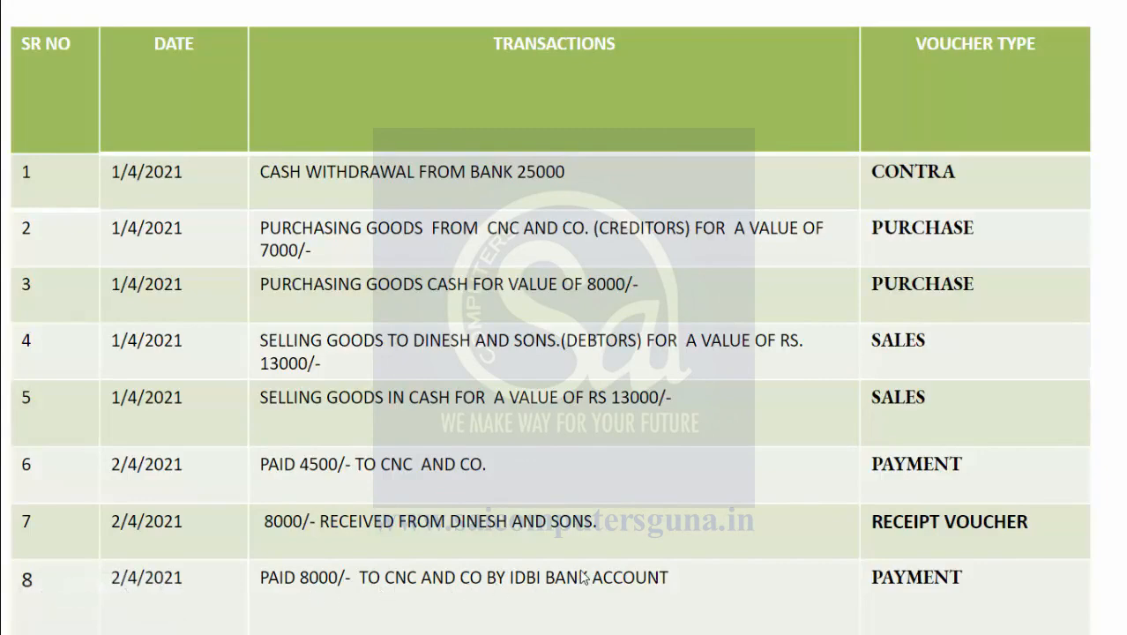
{"action": "left_click", "coordinate": [674, 573]}
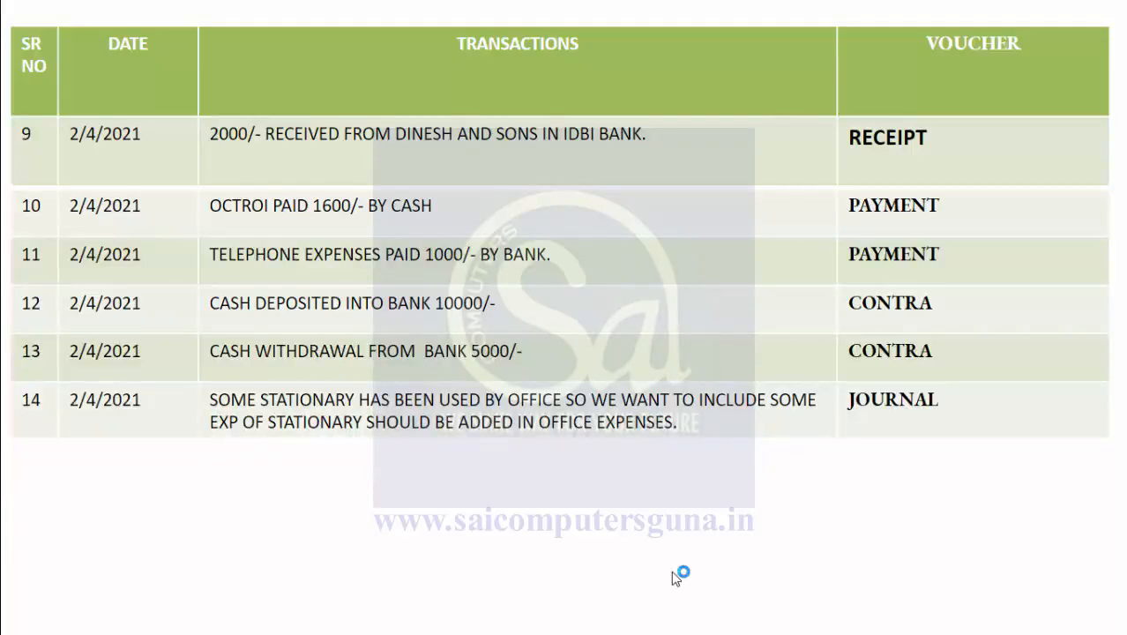
{"action": "key", "text": "Page_Up"}
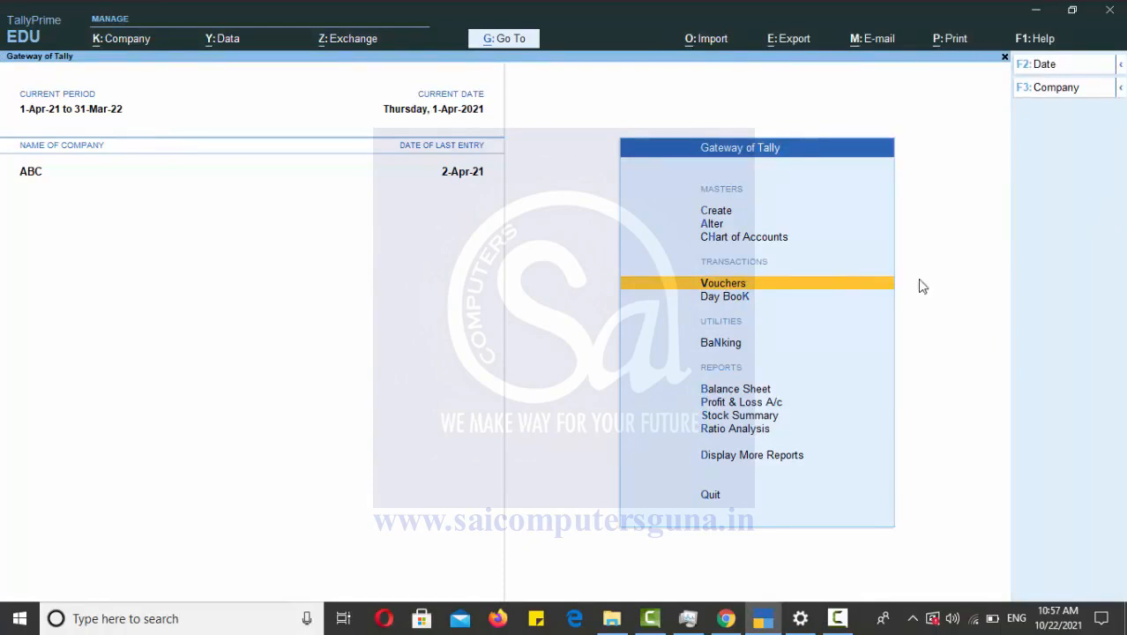
Start a new payment voucher and set its date to 2-4-2021
{"action": "left_click", "coordinate": [732, 284]}
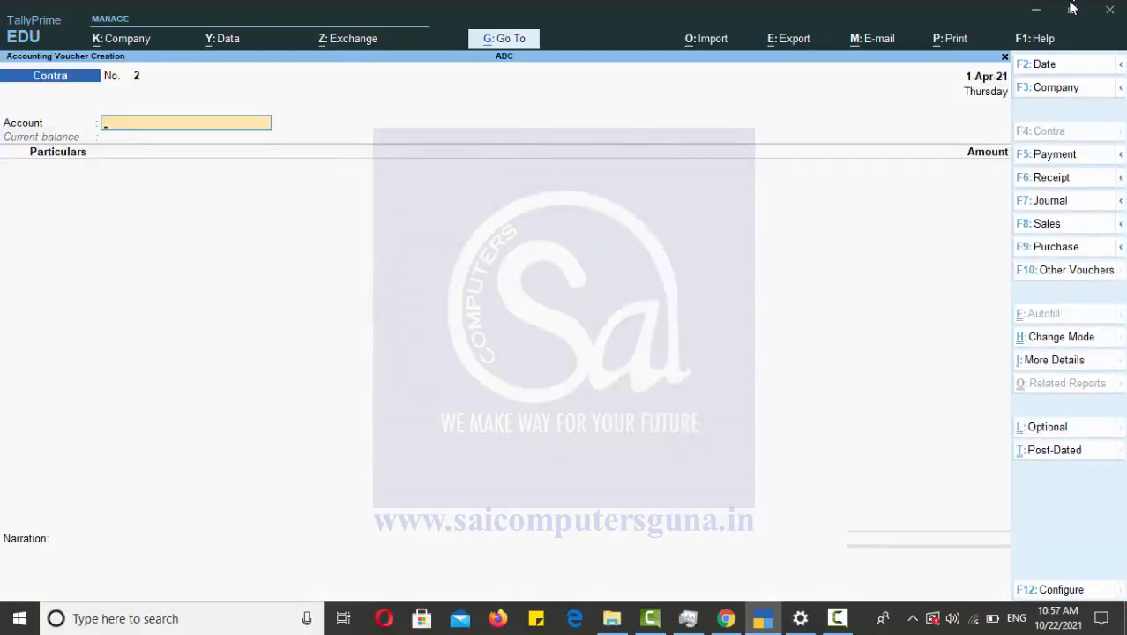
{"action": "left_click", "coordinate": [1061, 165]}
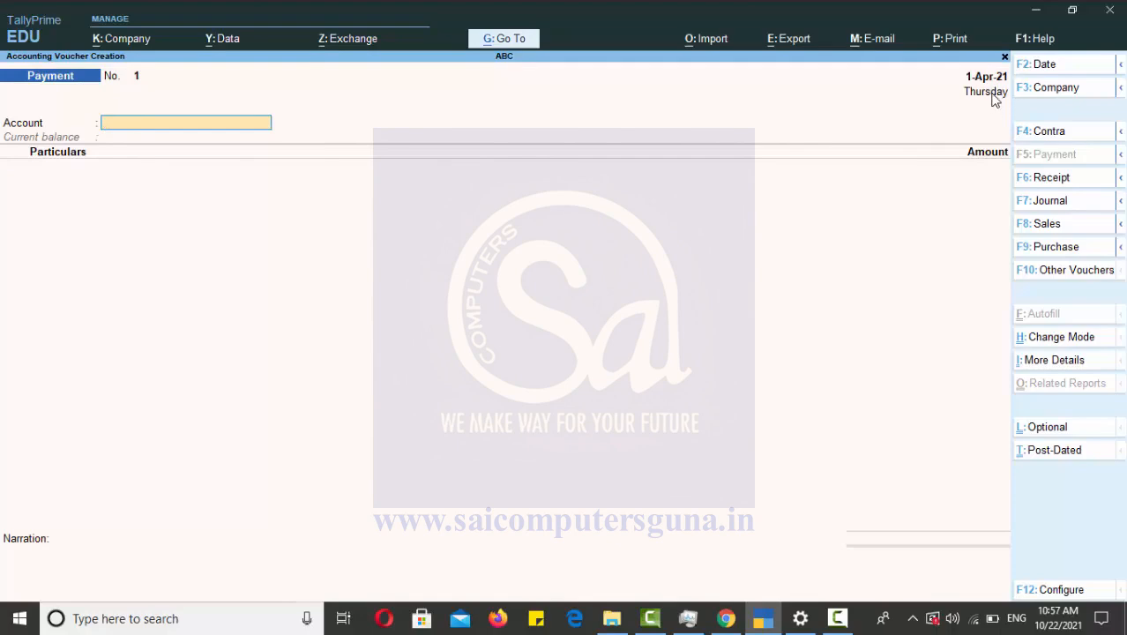
{"action": "key", "text": "F2"}
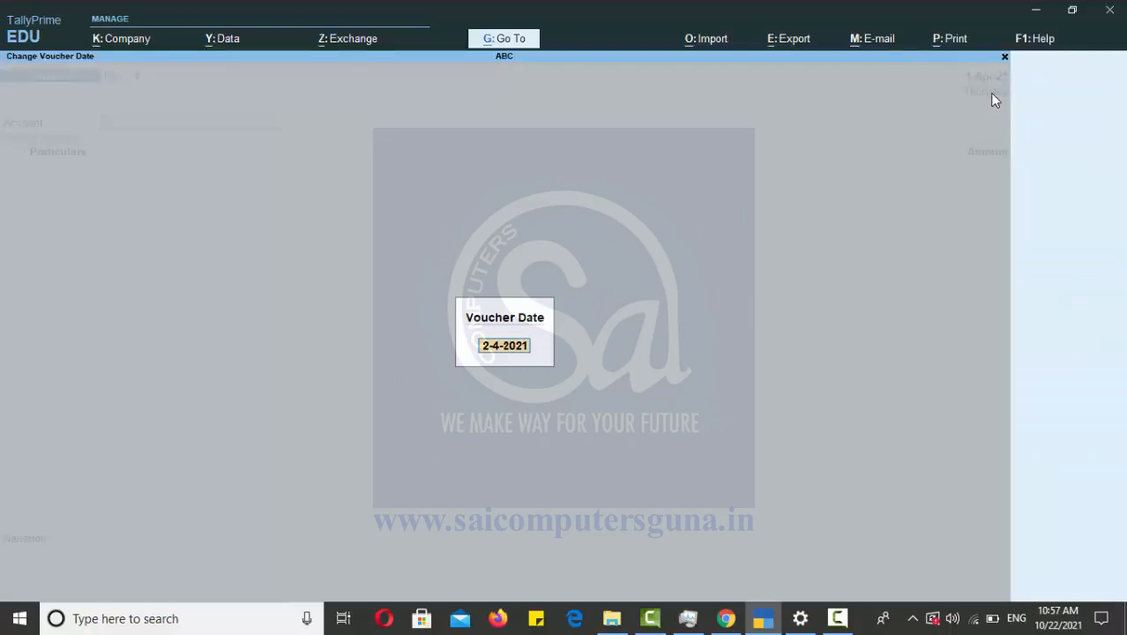
{"action": "key", "text": "Return"}
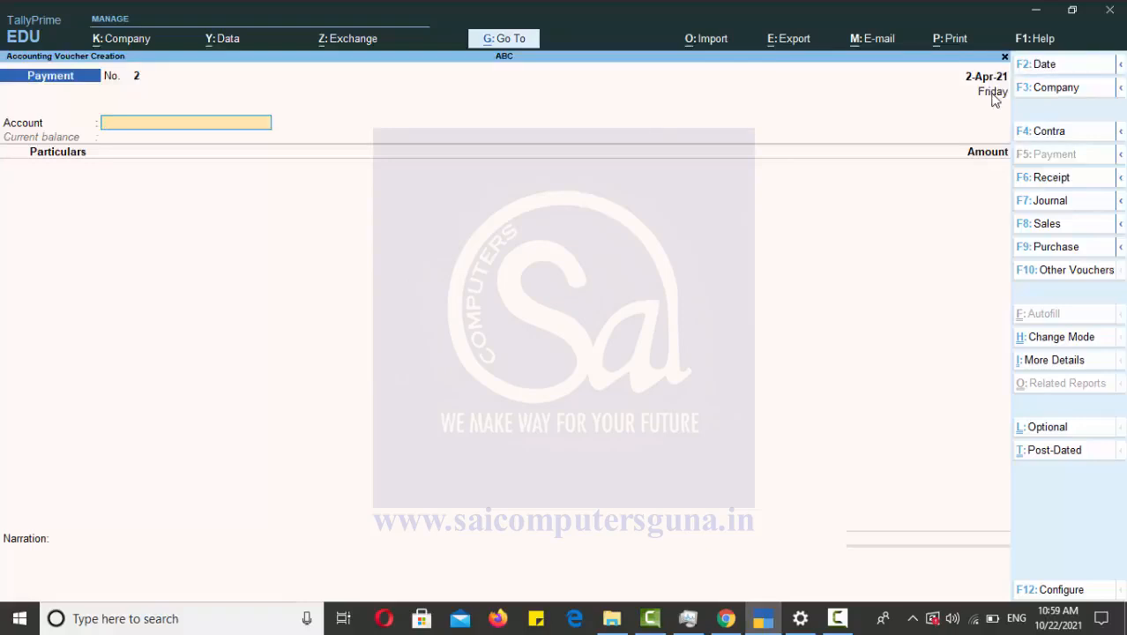
Set IDBI BANK as the payment voucher's account and add Cnc Company Ambala as the only entry with an amount of 8000
{"action": "type", "text": "I"}
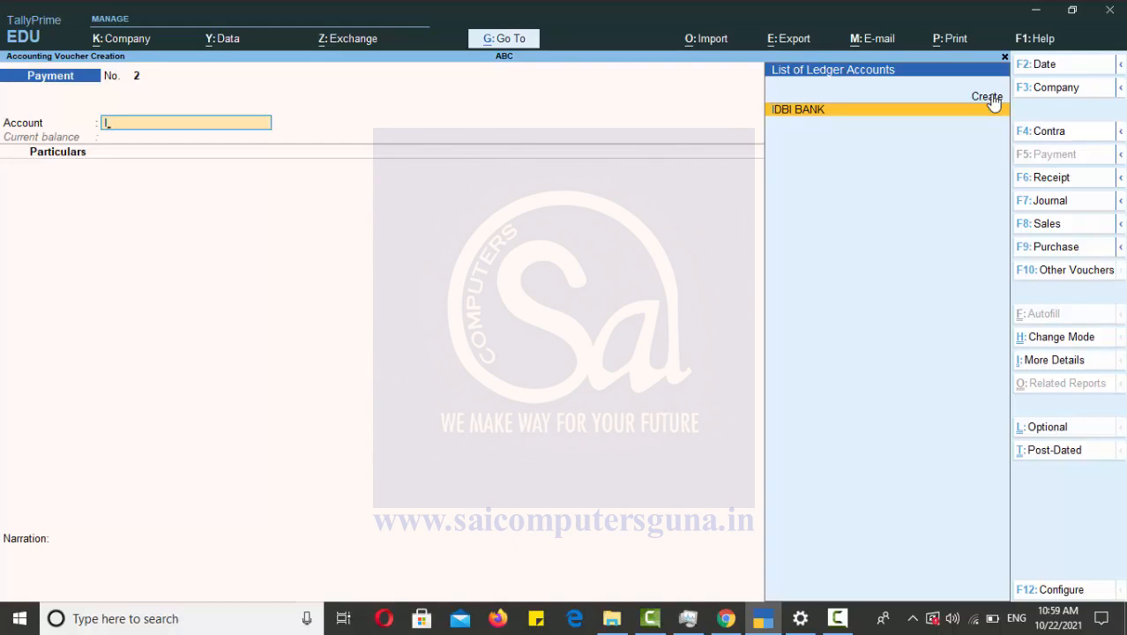
{"action": "key", "text": "BackSpace"}
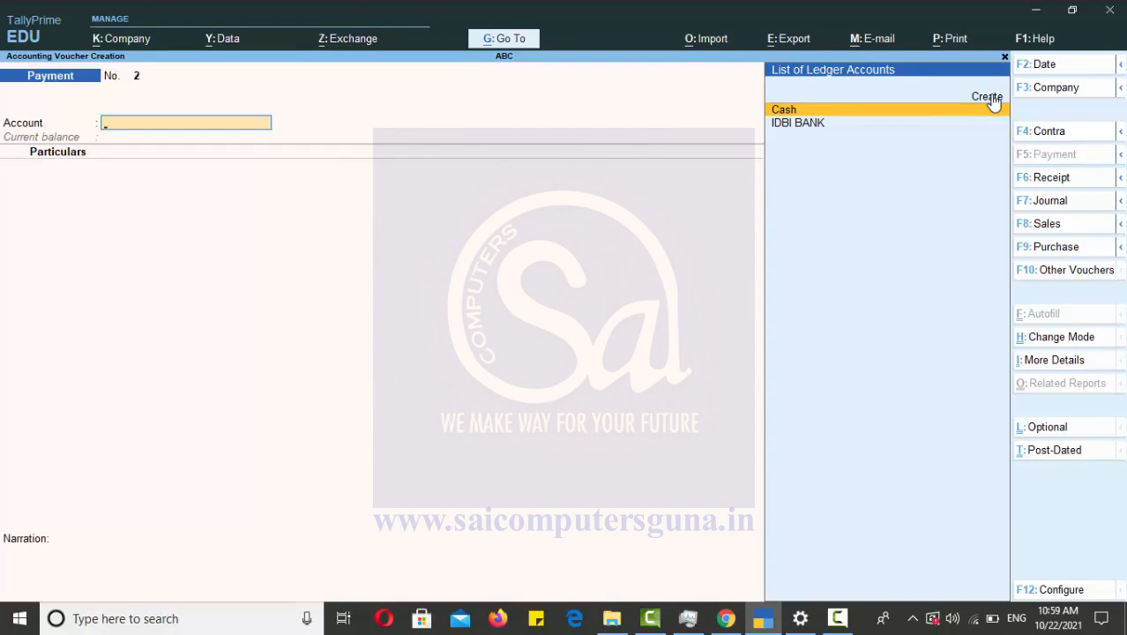
{"action": "key", "text": "Down"}
{"action": "key", "text": "Return"}
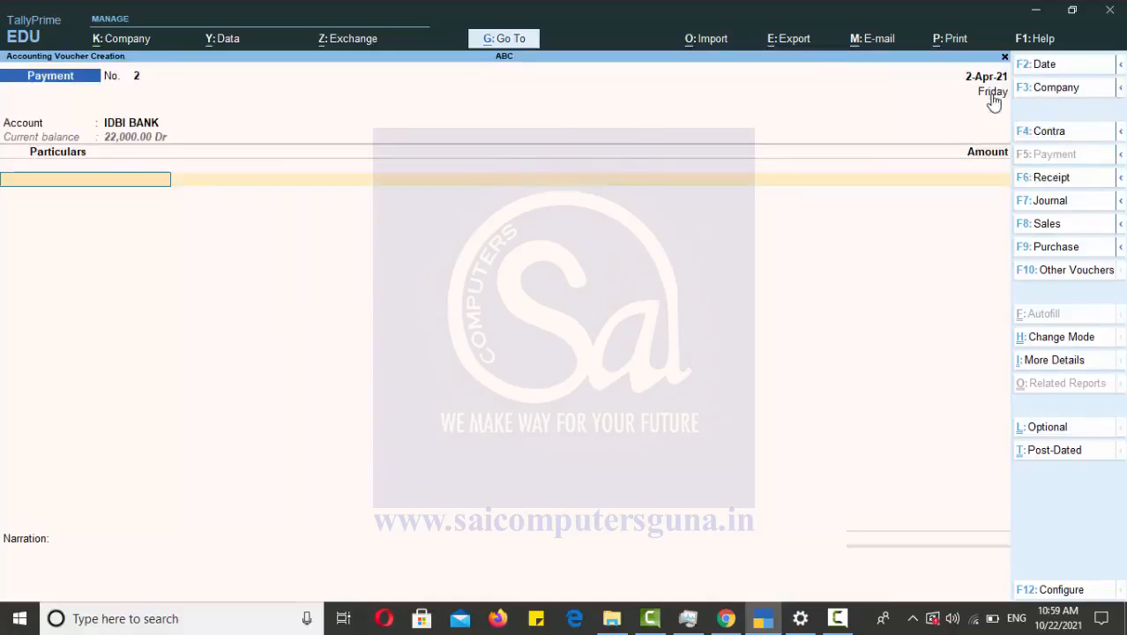
{"action": "type", "text": "C"}
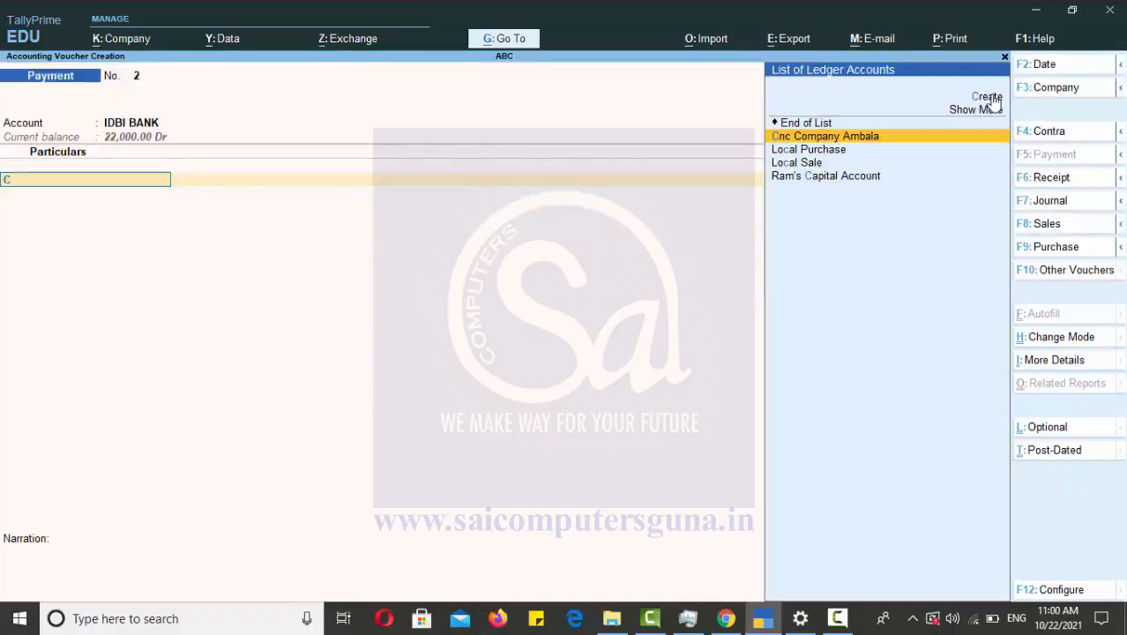
{"action": "key", "text": "Return"}
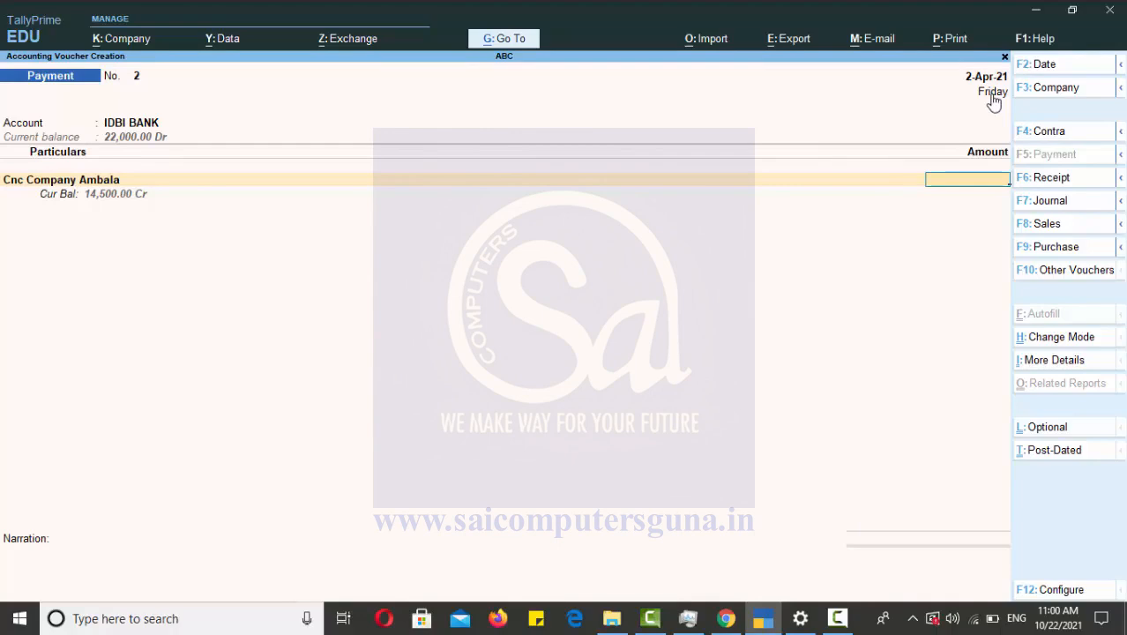
{"action": "type", "text": "8000"}
{"action": "key", "text": "Return"}
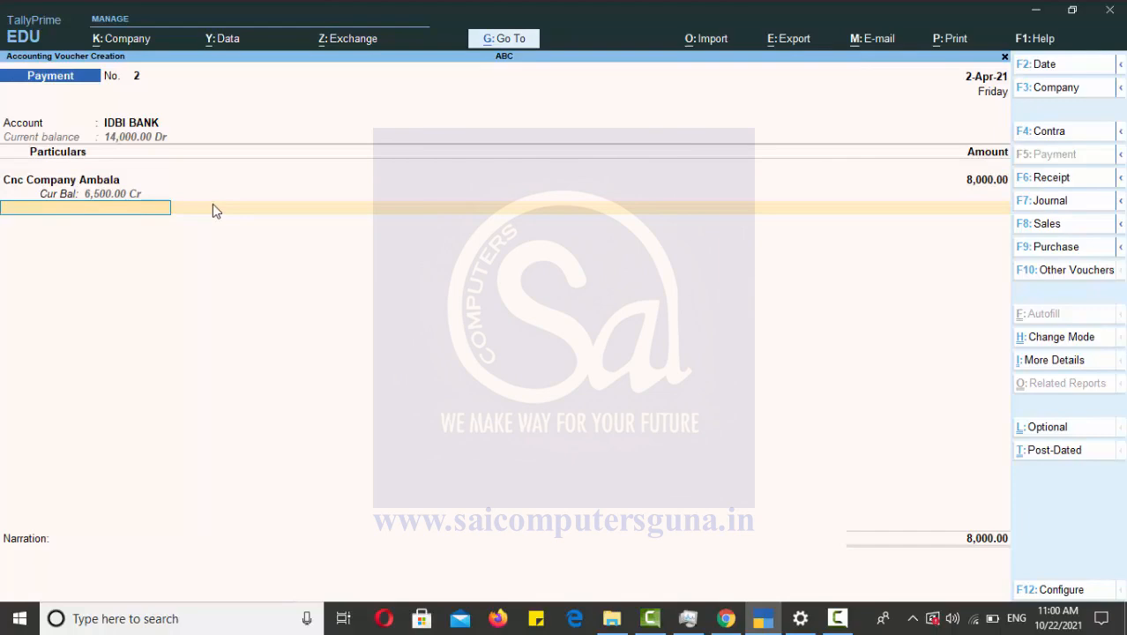
{"action": "key", "text": "Return"}
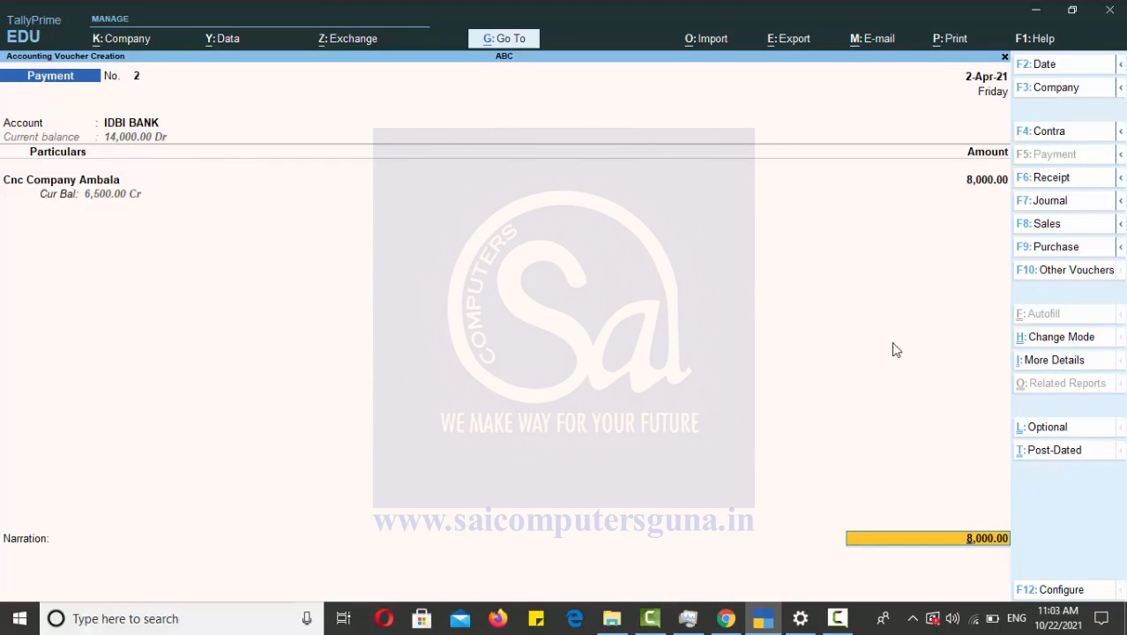
Allocate the 8,000 bank payment as a Cheque with range Not Applicable, instrument number IDBI00121 and date 2-Apr-21
{"action": "key", "text": "Return"}
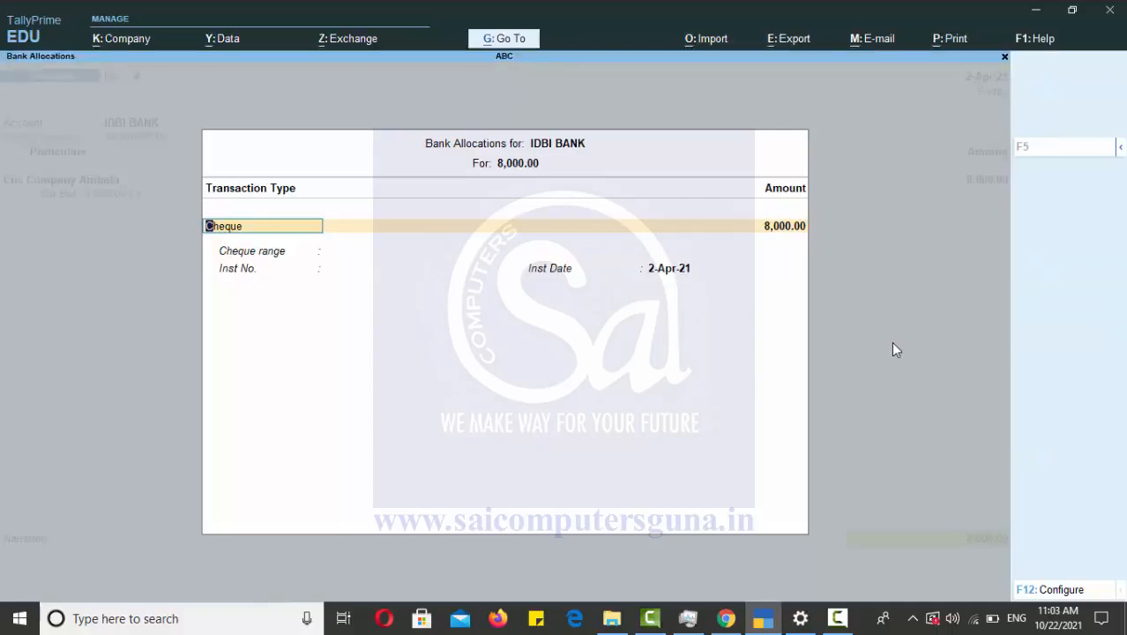
{"action": "key", "text": "Return"}
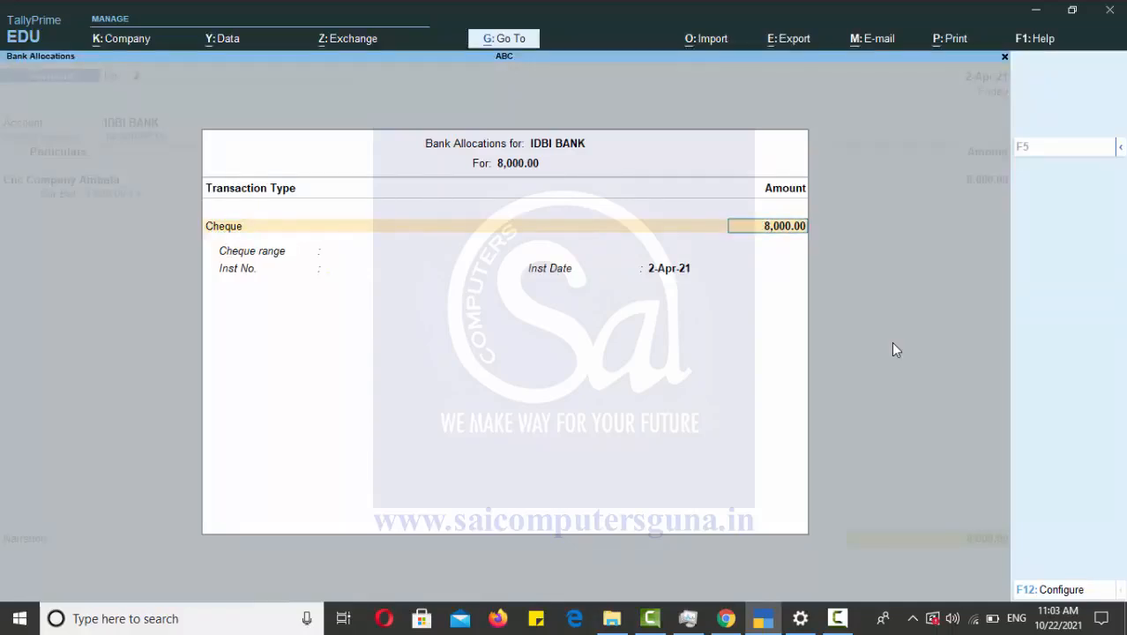
{"action": "key", "text": "Return"}
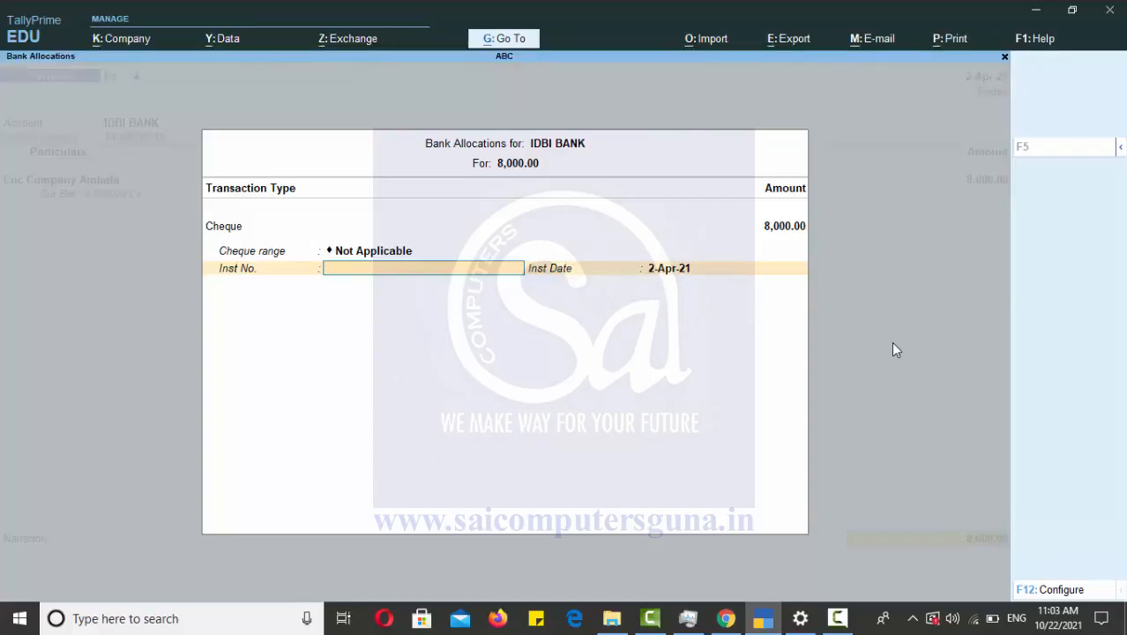
{"action": "type", "text": "IDBI00121"}
{"action": "key", "text": "Return"}
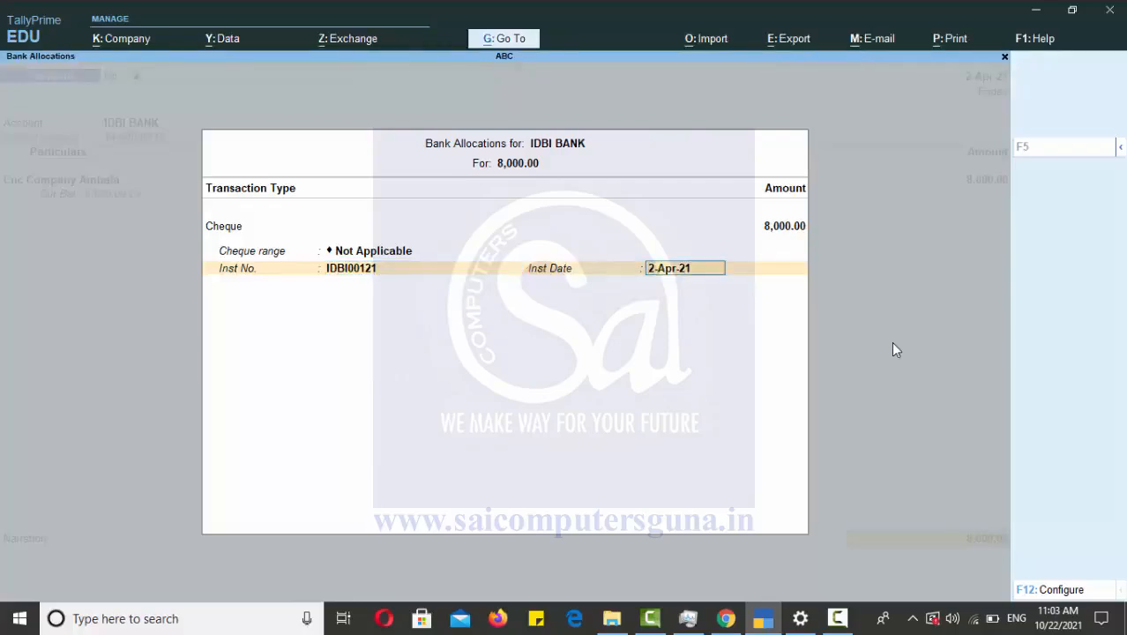
{"action": "key", "text": "Return"}
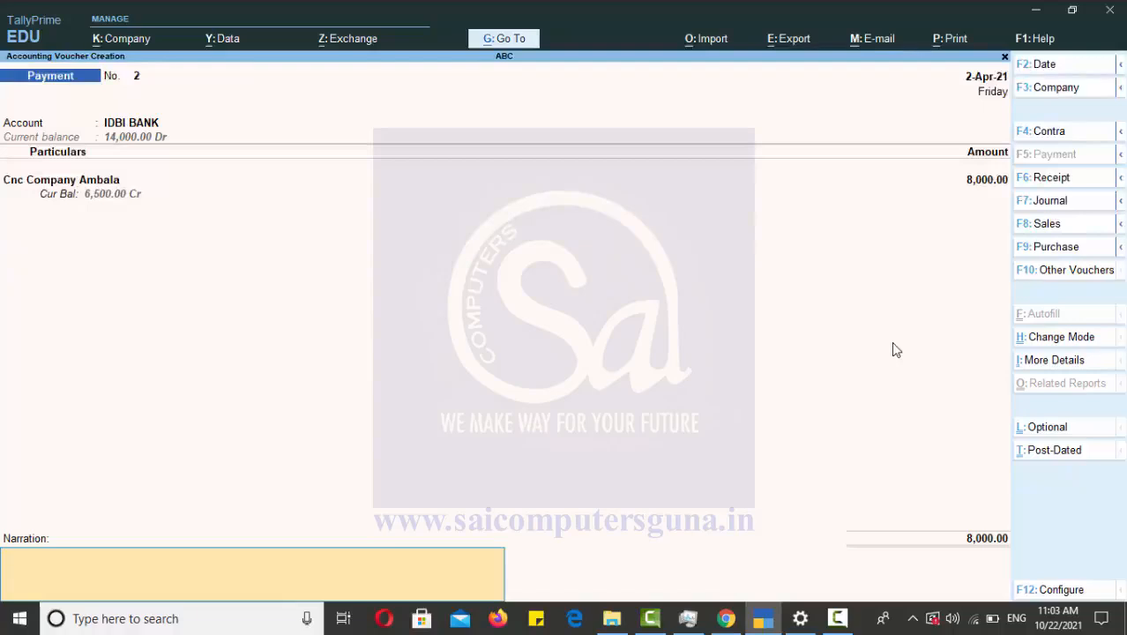
Enter the narration "paid cnc 8000 using bank" and save the payment voucher
{"action": "type", "text": "paid cnc 8000 using bank"}
{"action": "key", "text": "Return"}
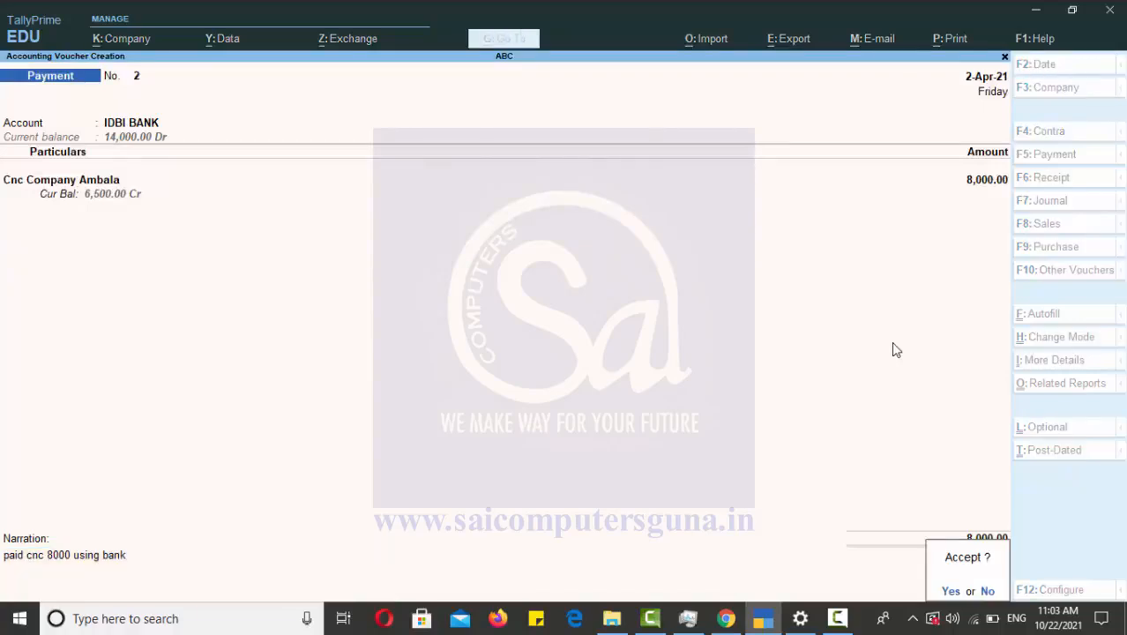
{"action": "key", "text": "y"}
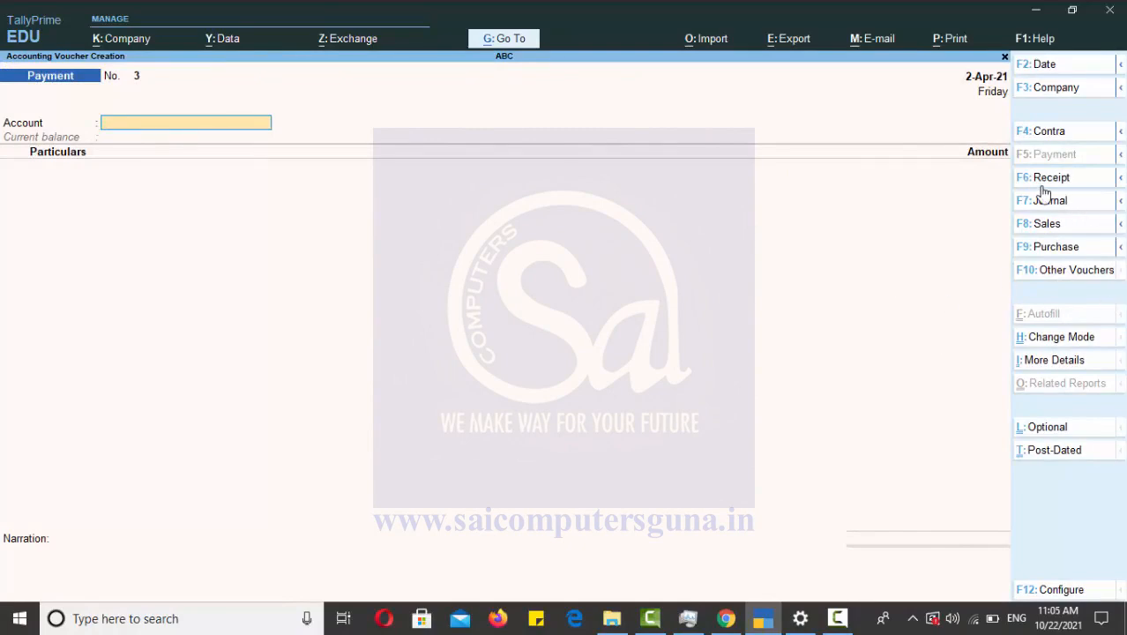
Start a receipt voucher into the IDBI BANK account with Dinesh and Sons as the only entry for 2000
{"action": "left_click", "coordinate": [1089, 184]}
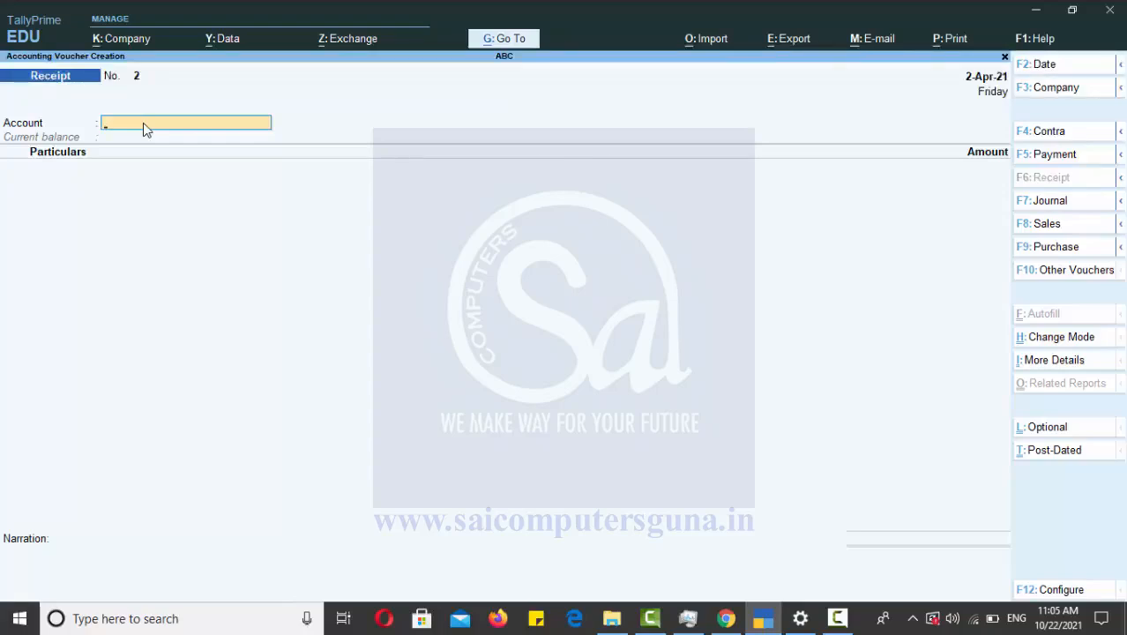
{"action": "type", "text": "I"}
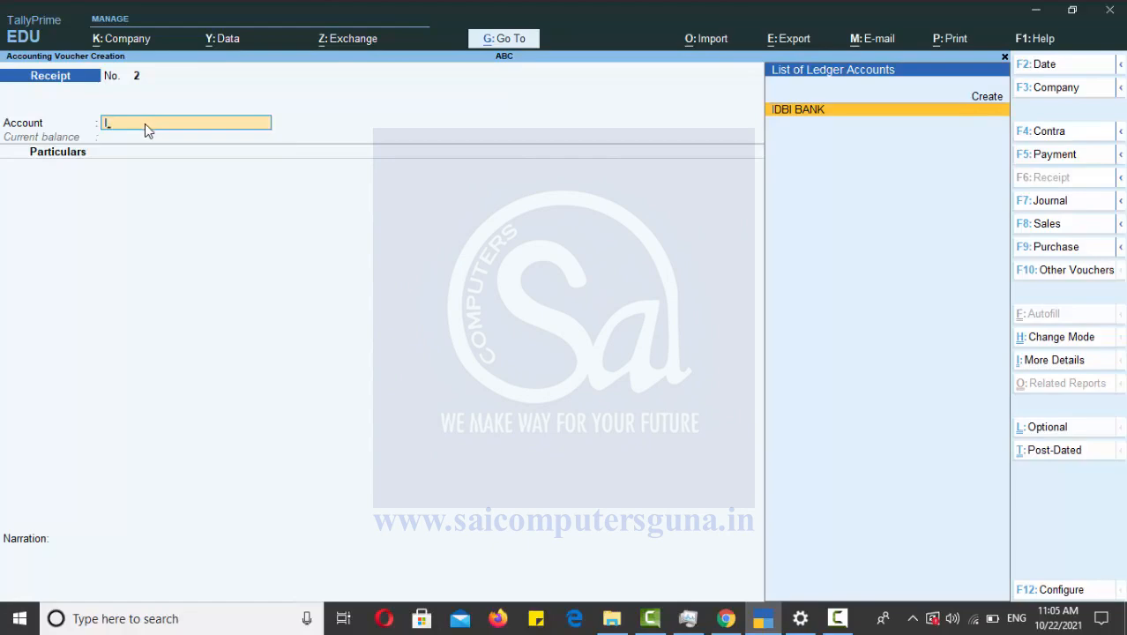
{"action": "key", "text": "Return"}
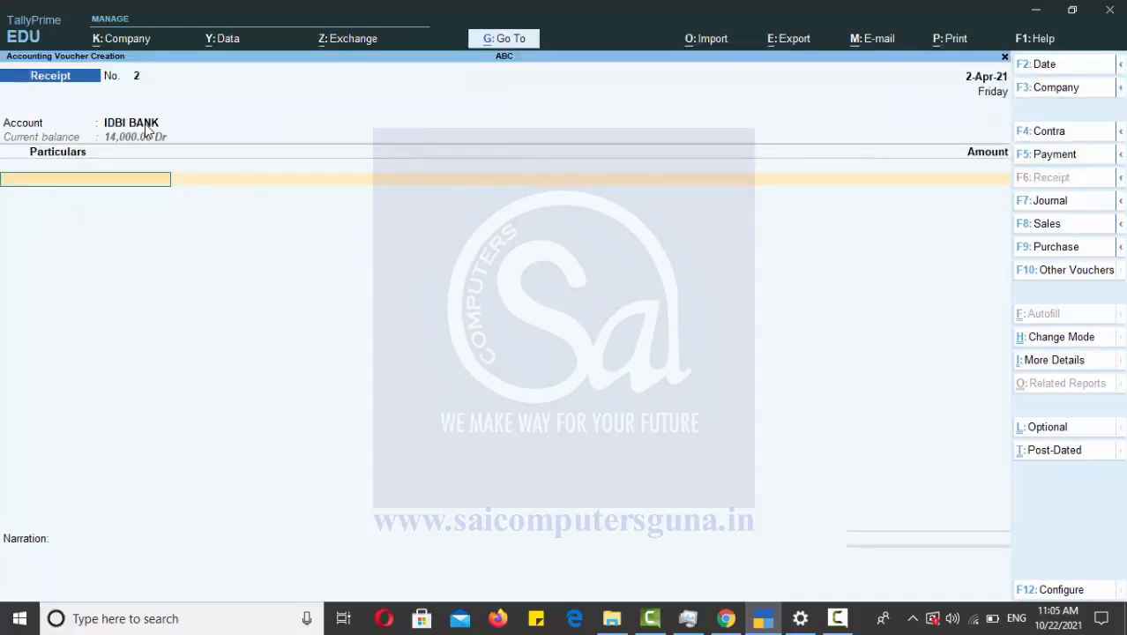
{"action": "type", "text": "D"}
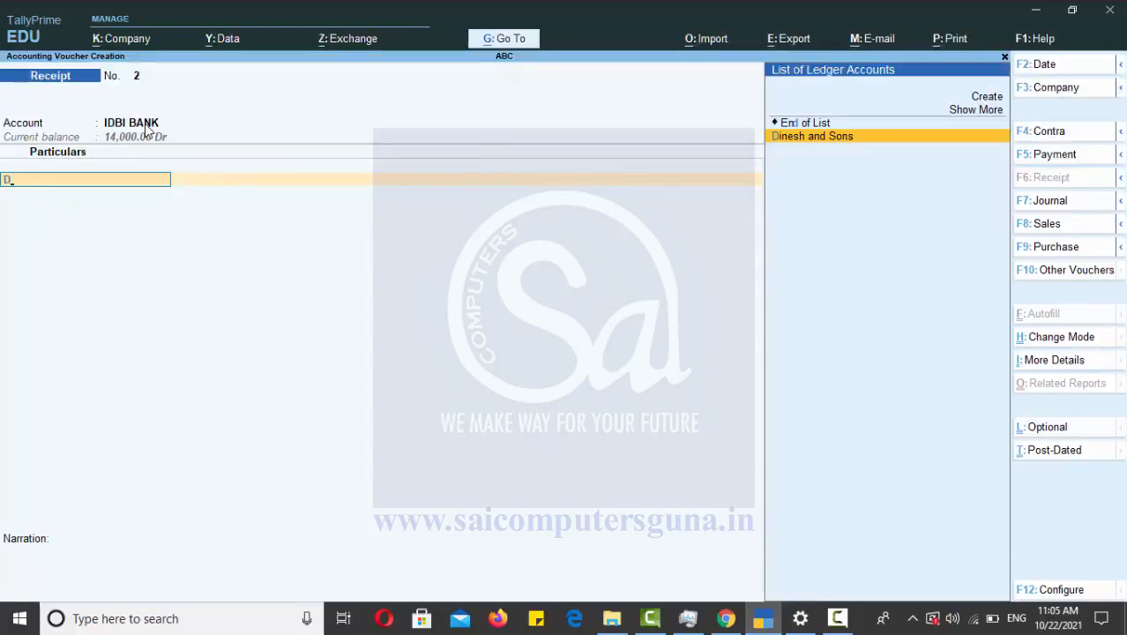
{"action": "key", "text": "Return"}
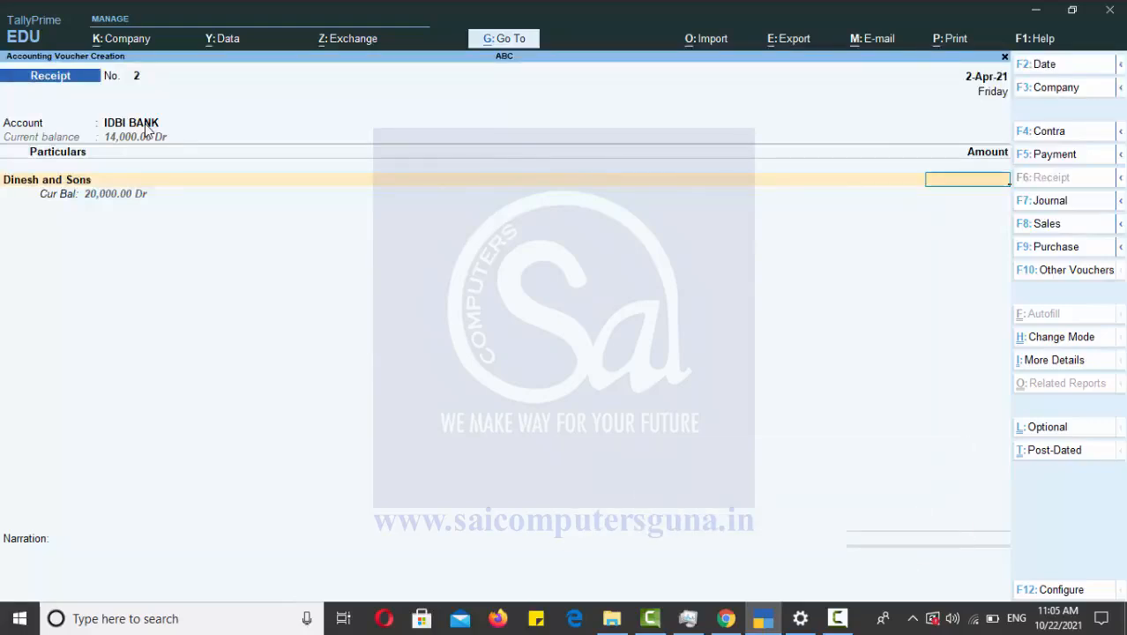
{"action": "type", "text": "2000"}
{"action": "key", "text": "Return"}
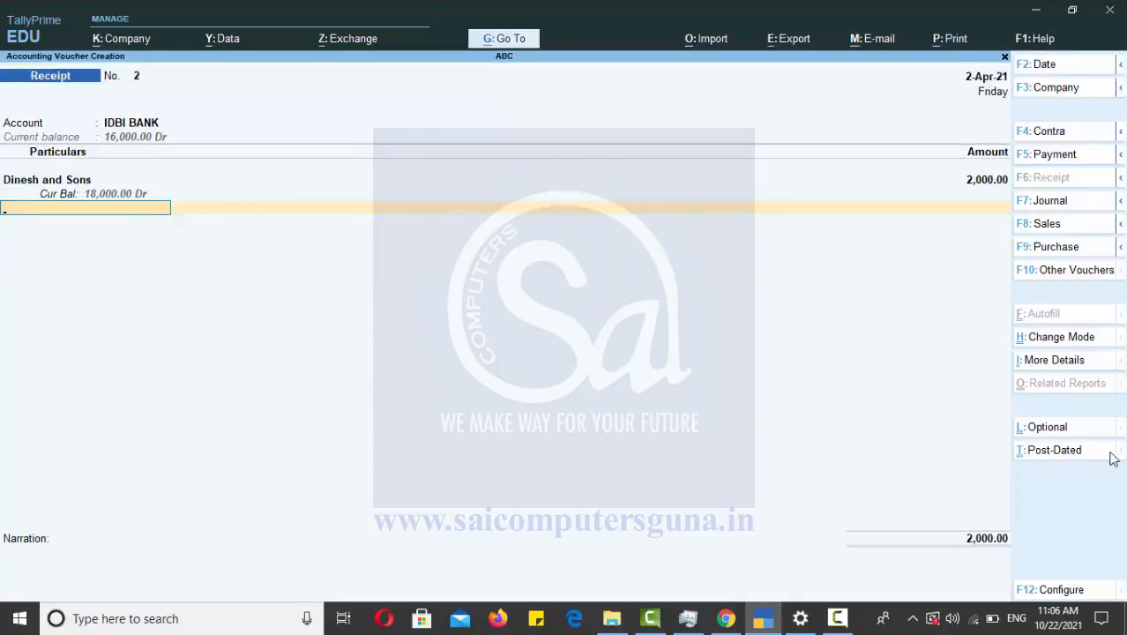
{"action": "key", "text": "Return"}
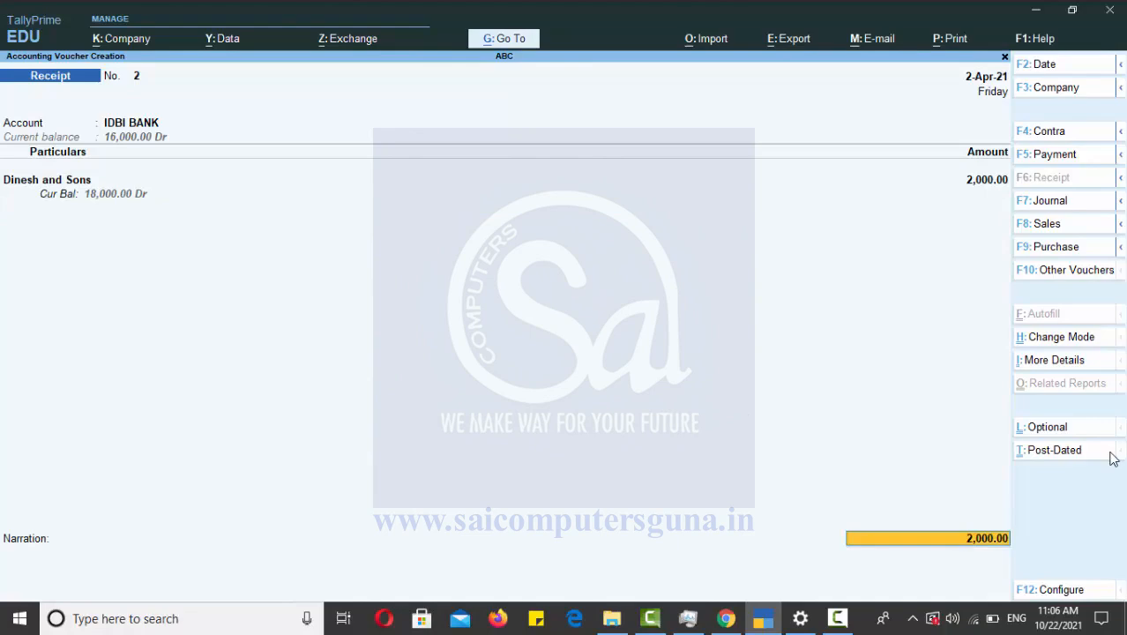
Allocate the 2,000 bank receipt as Cheque/DD with instrument number sbi0012 and accept the bank allocation
{"action": "key", "text": "Return"}
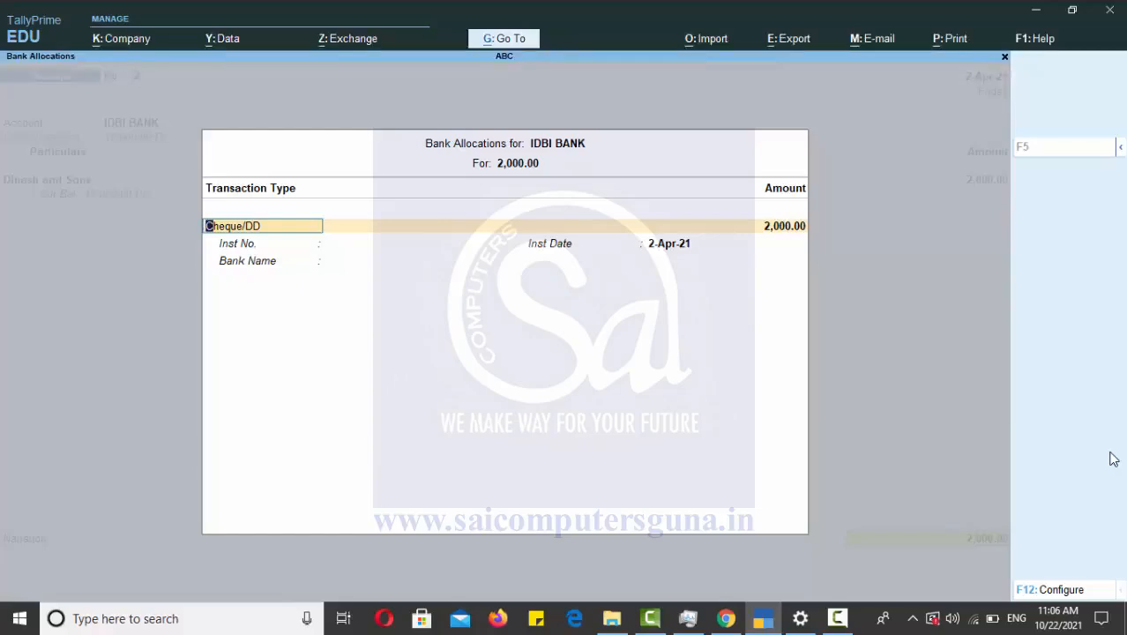
{"action": "key", "text": "Return"}
{"action": "key", "text": "Return"}
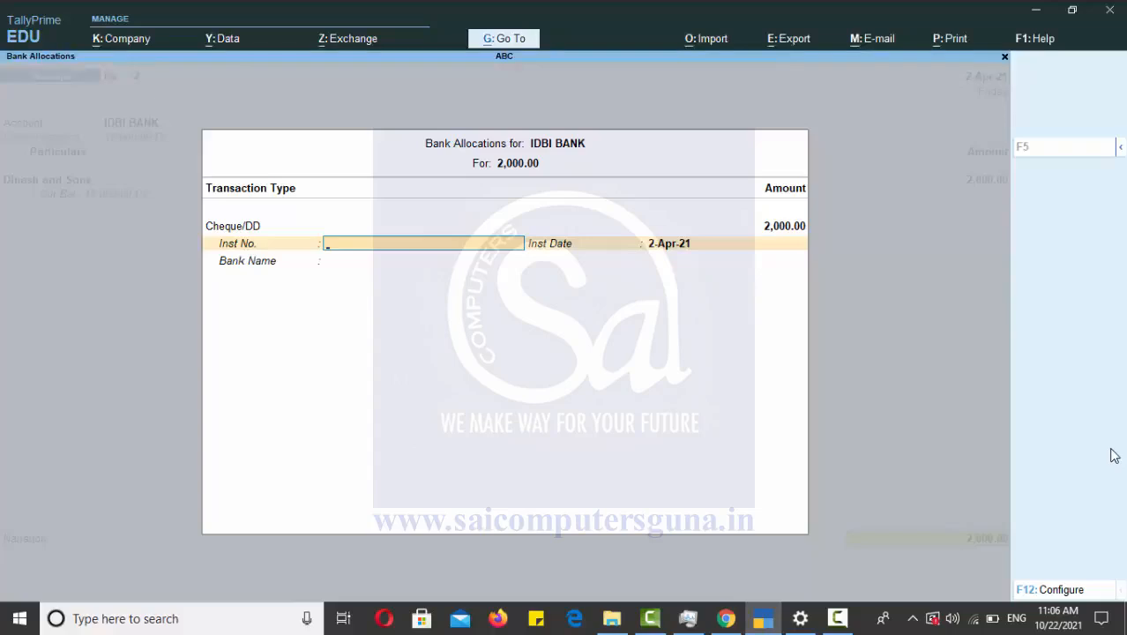
{"action": "type", "text": "sbi0012"}
{"action": "key", "text": "ctrl+a"}
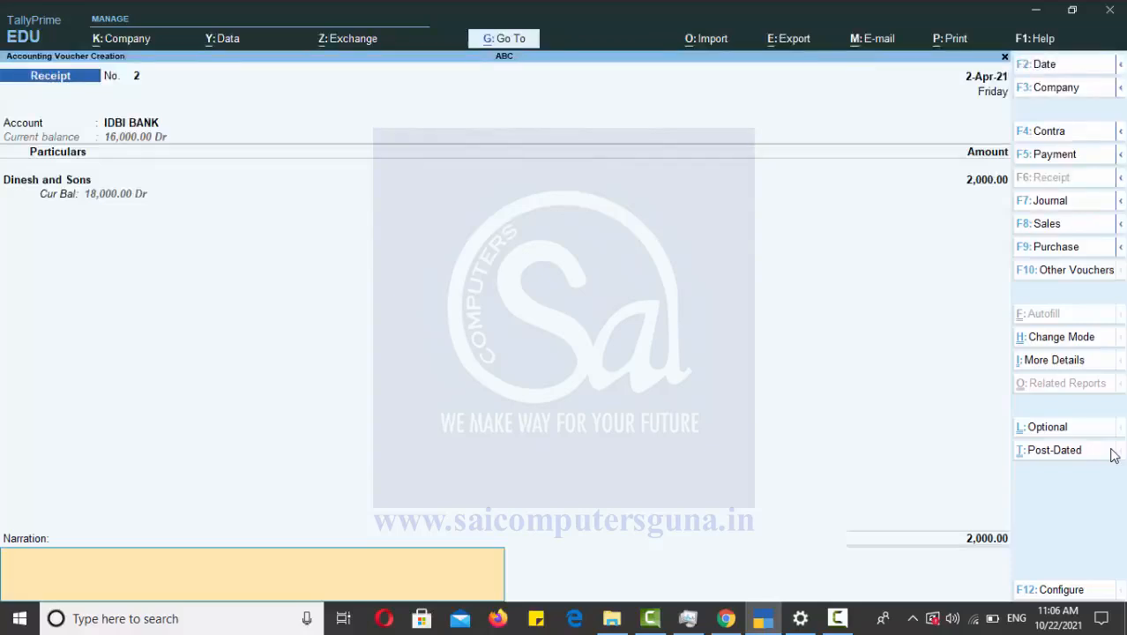
Enter the narration "rec payment 2000 from dinesh and sons" and save the receipt voucher
{"action": "type", "text": "rec payment 2000 from dinesh and sons"}
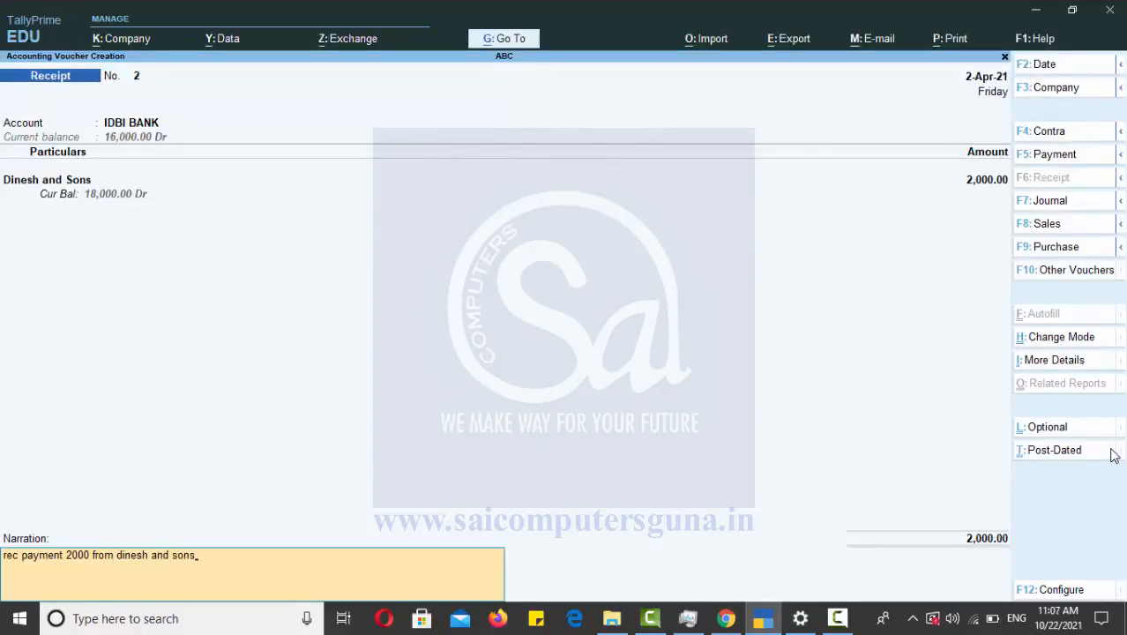
{"action": "key", "text": "Return"}
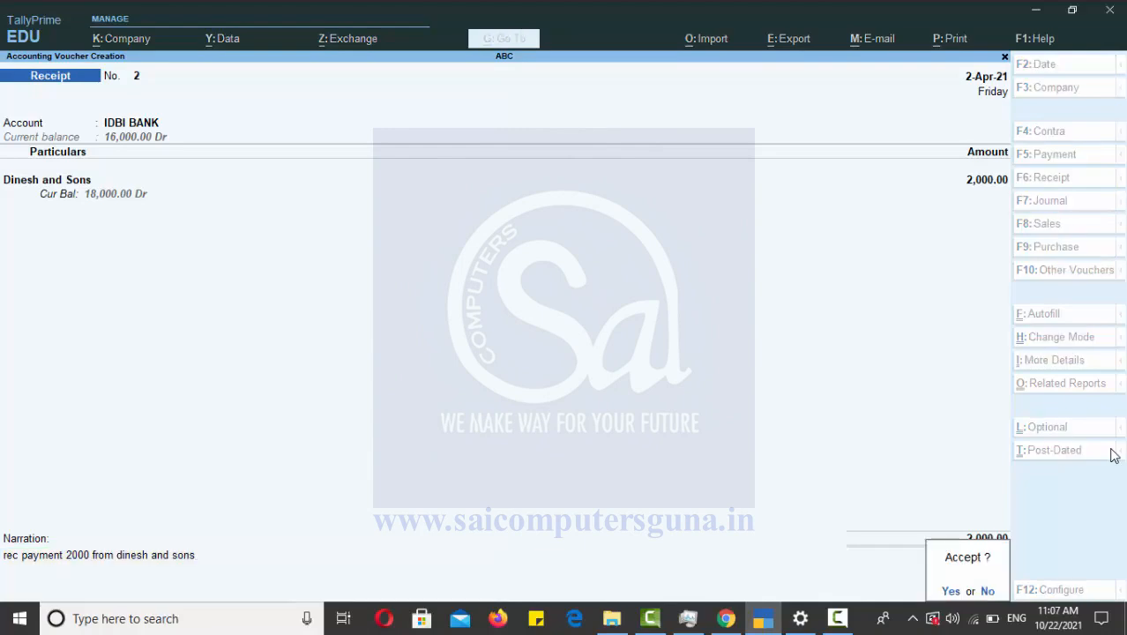
{"action": "key", "text": "Return"}
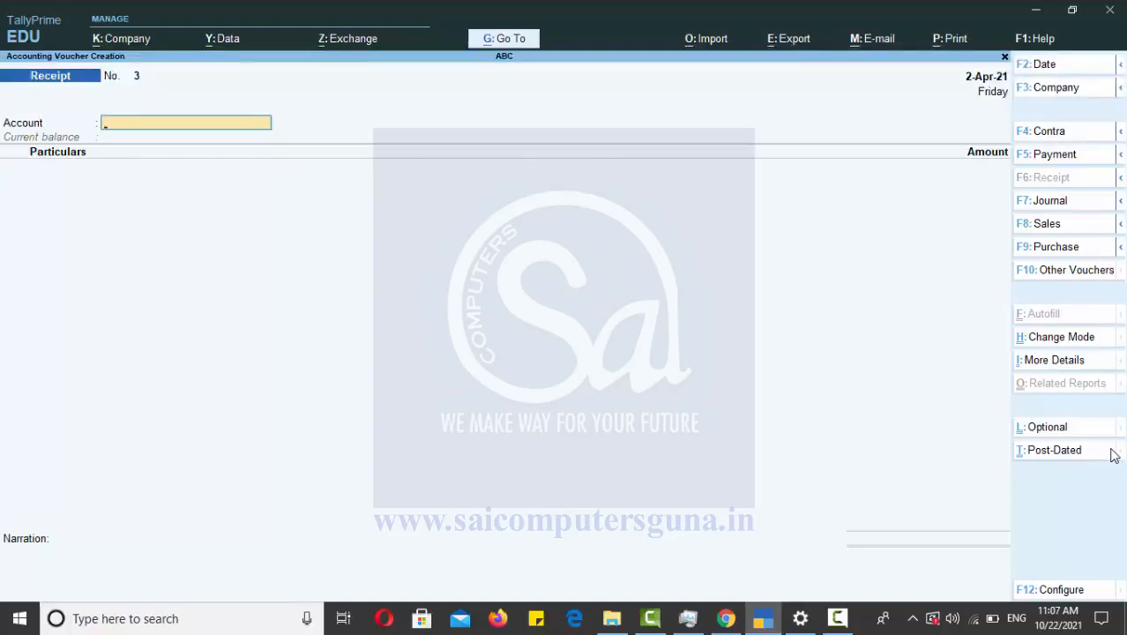
Quit voucher creation and open the Day Book to review the recorded vouchers
{"action": "key", "text": "Escape"}
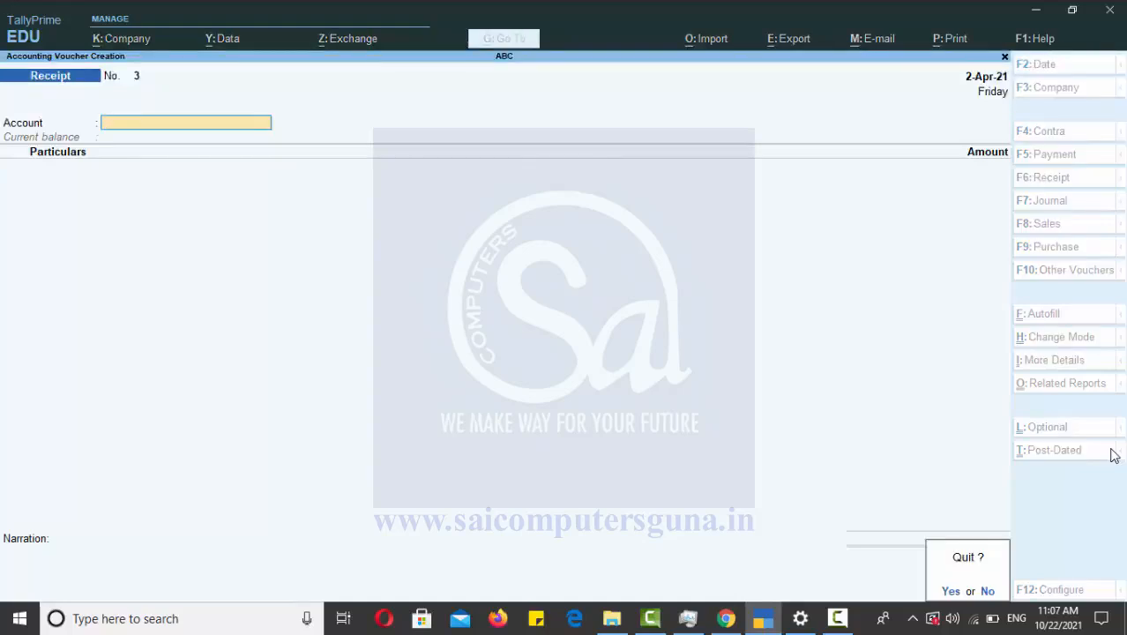
{"action": "key", "text": "Return"}
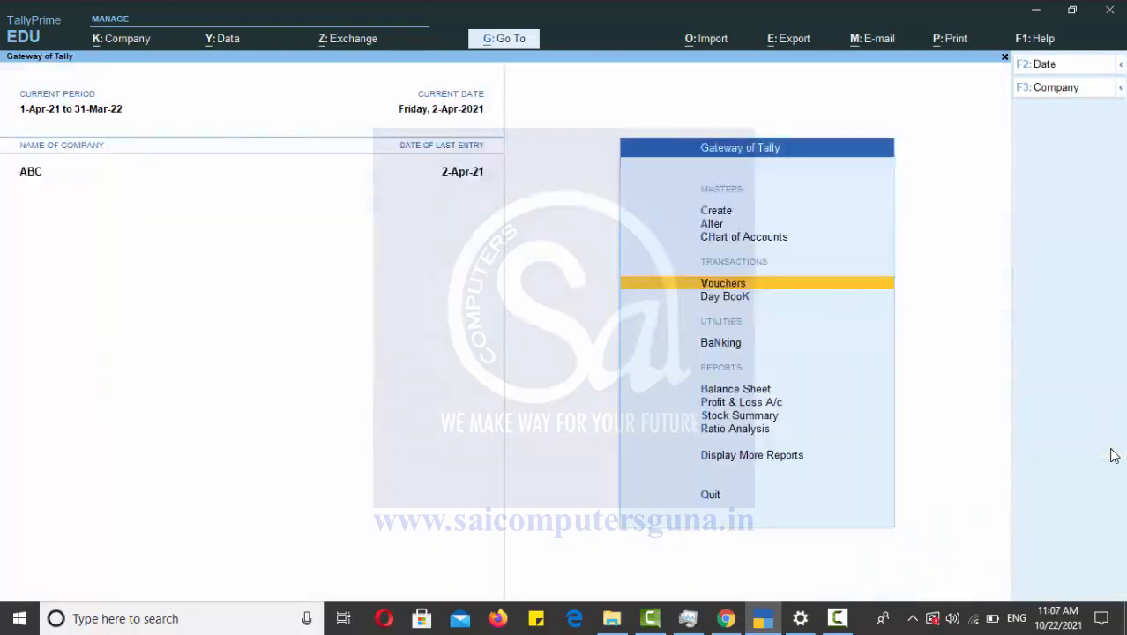
{"action": "key", "text": "Down"}
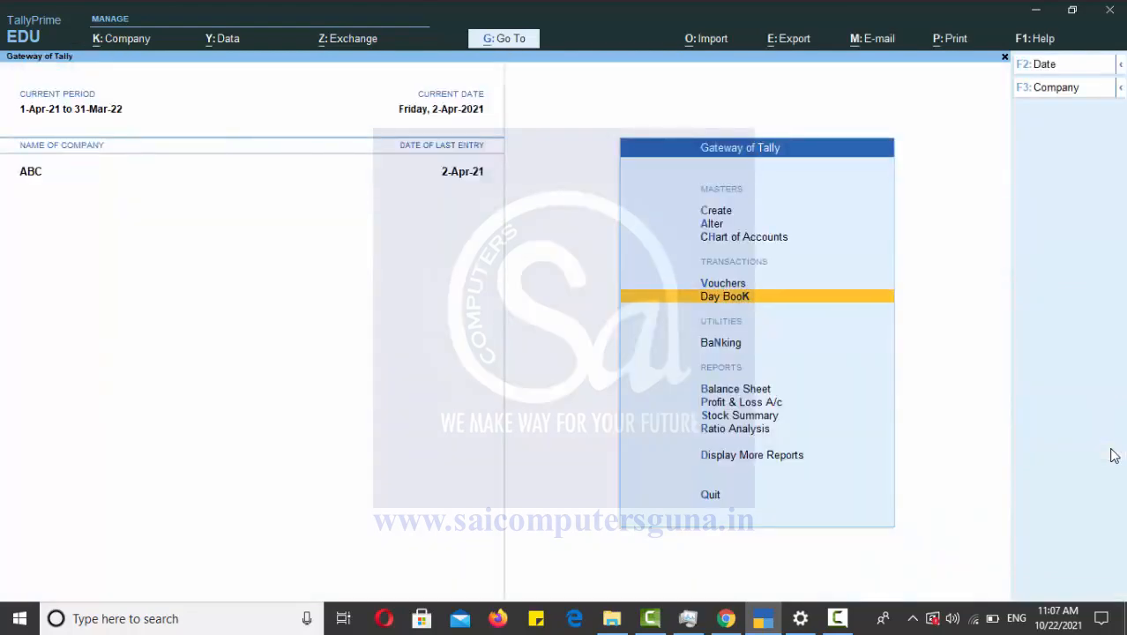
{"action": "key", "text": "Return"}
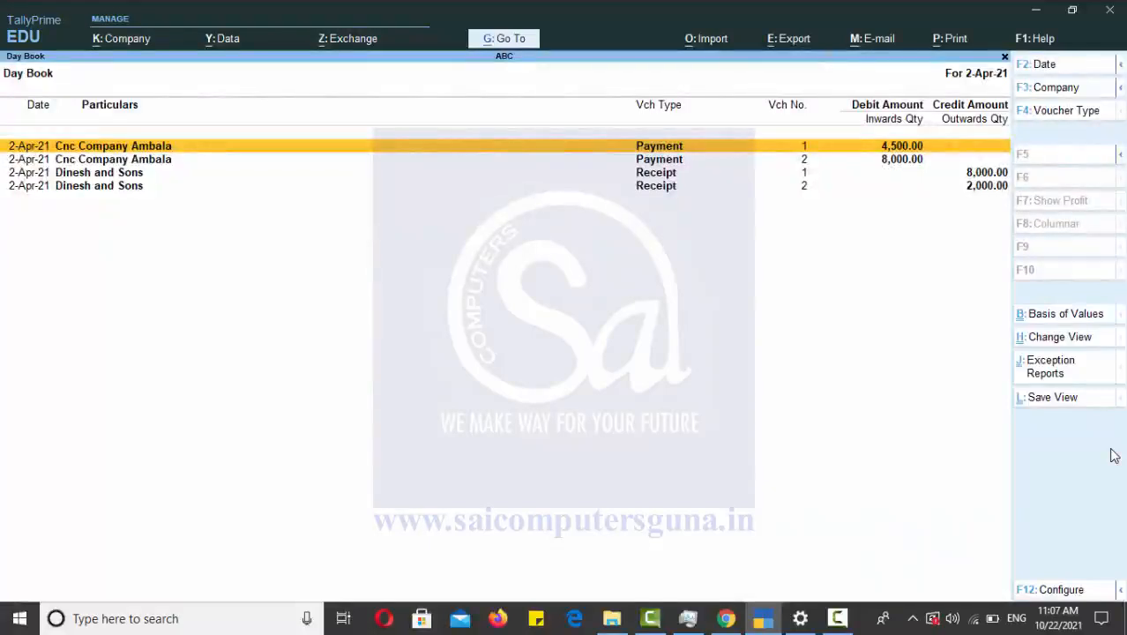